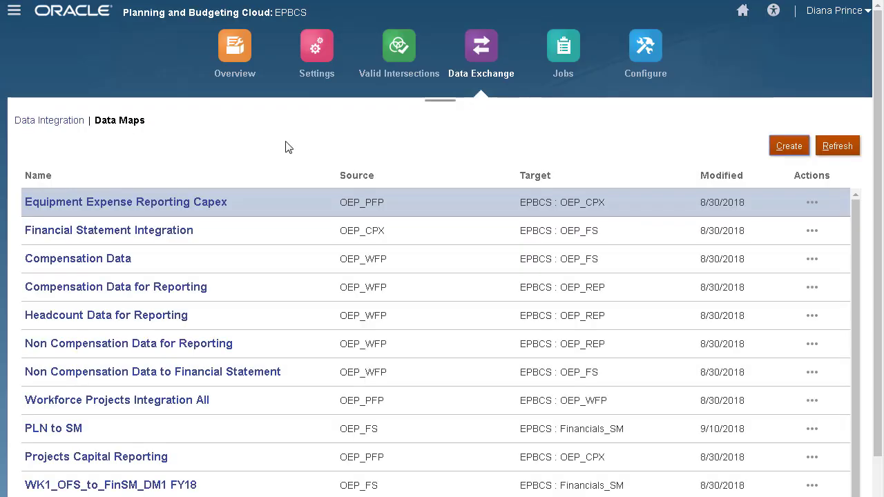
Step: Enter 'SM to PLN' as the name of the new data map
left_click(786, 153)
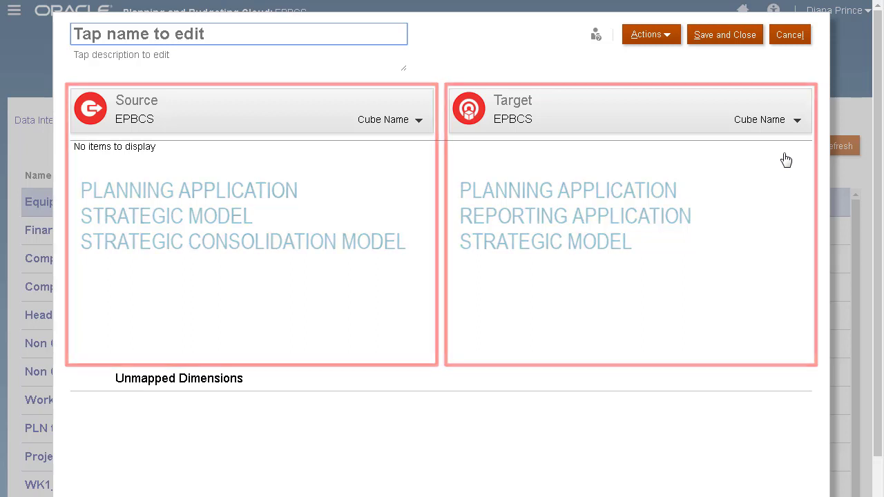
type("SM to PLN")
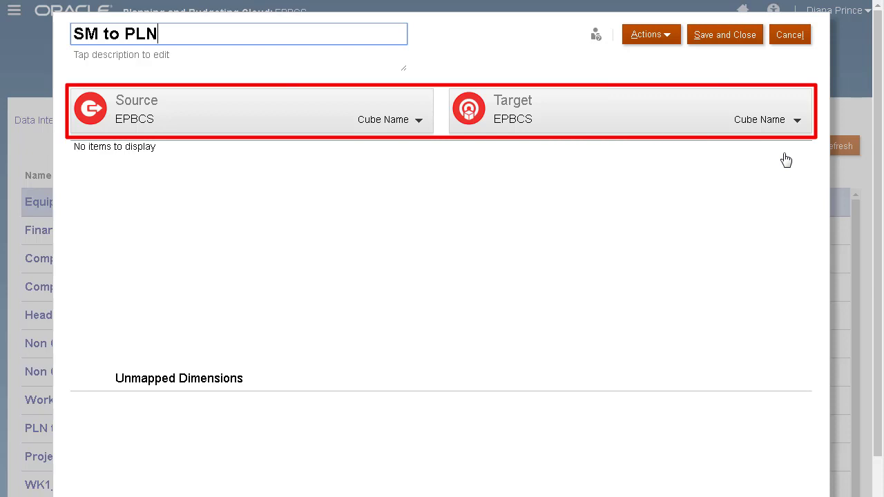
Step: Choose Workshop_Consolidation as the source and OEP_FS as the target cube
left_click(418, 121)
left_click(475, 274)
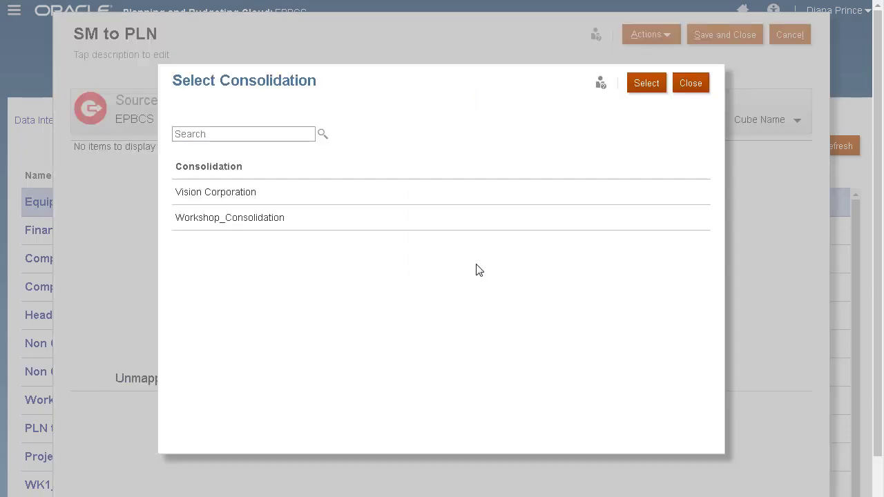
left_click(642, 89)
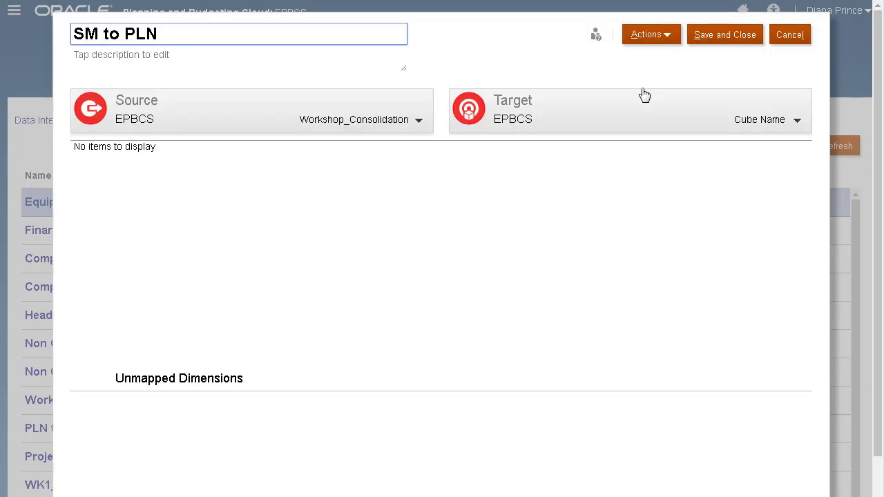
left_click(796, 122)
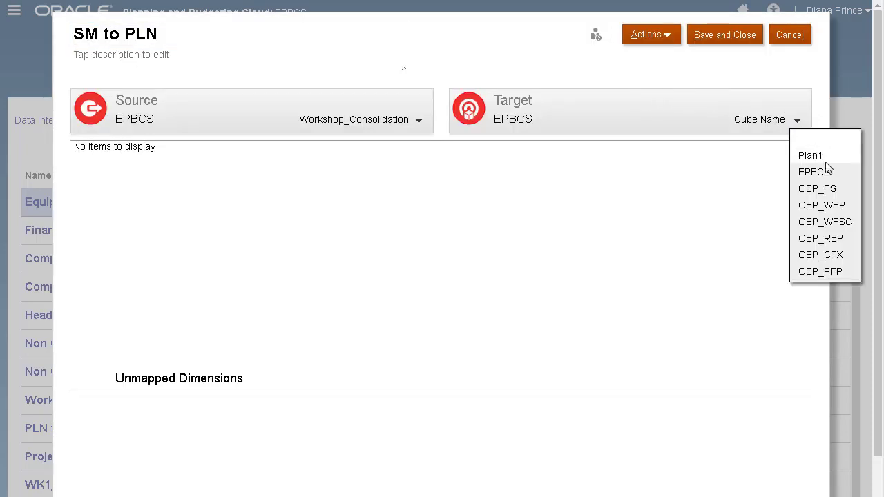
left_click(845, 195)
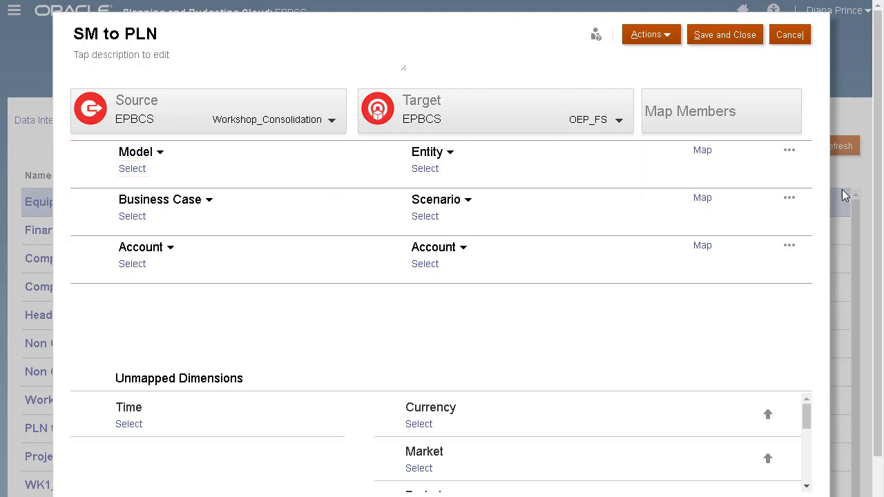
Step: Select Workshop_Consolidate as the Model dimension member
left_click(134, 170)
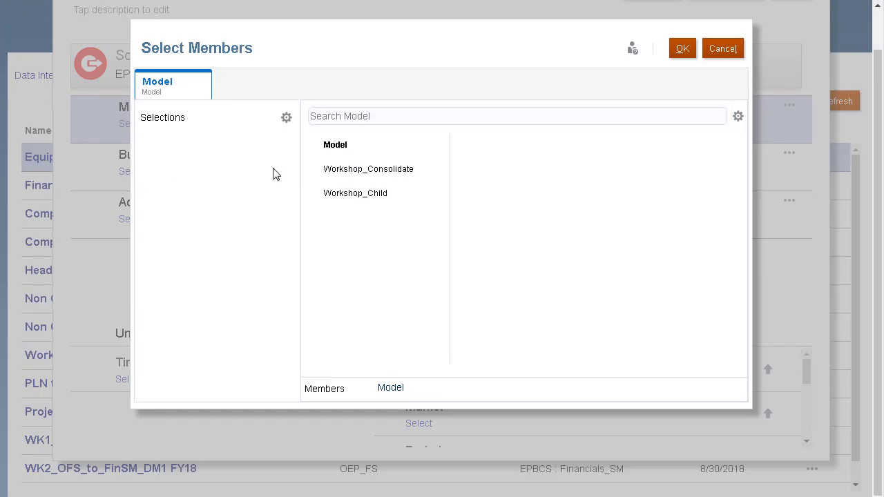
left_click(311, 169)
left_click(682, 54)
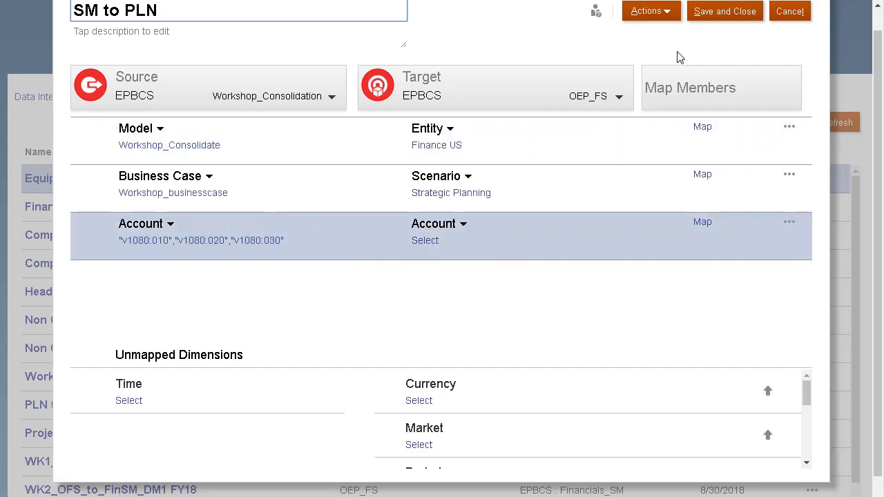
Step: Move Years into the mapped dimensions and pair it with source dimension Time
scroll(805, 449, "down", 3)
left_click(769, 451)
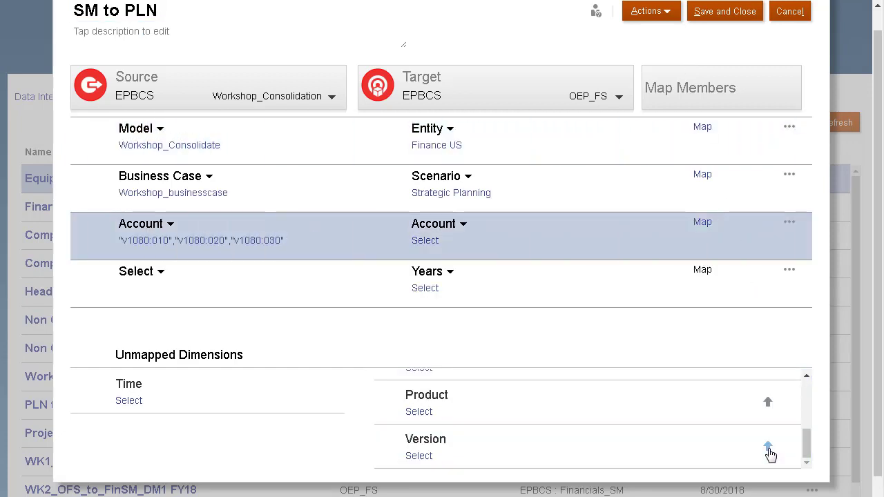
left_click(162, 273)
left_click(198, 256)
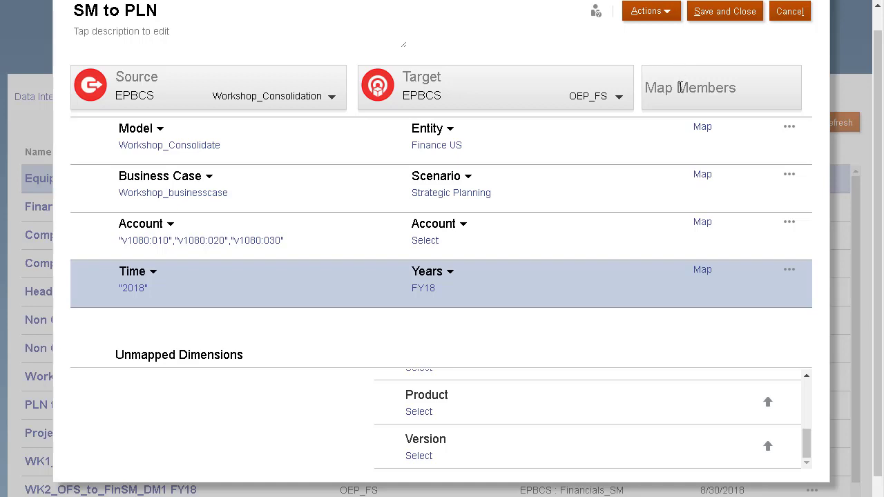
Step: Open the Account member mapping and review the Basic Info, Source and Target selections
left_click(697, 223)
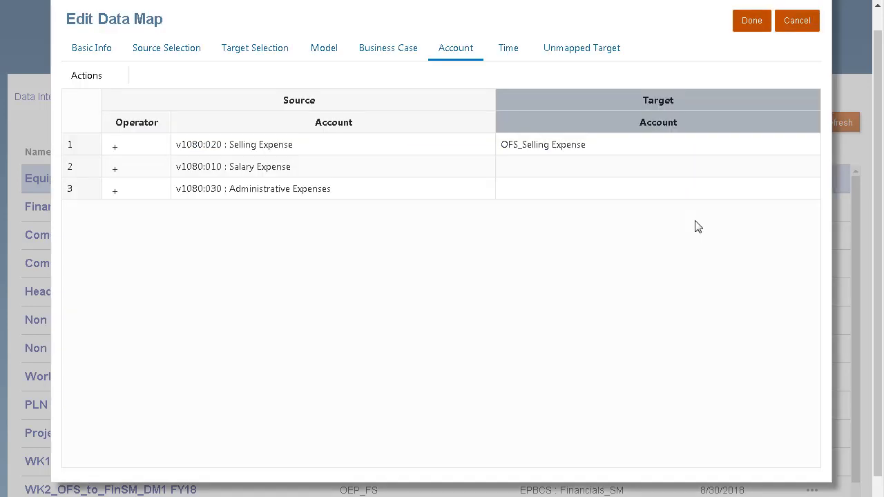
left_click(104, 55)
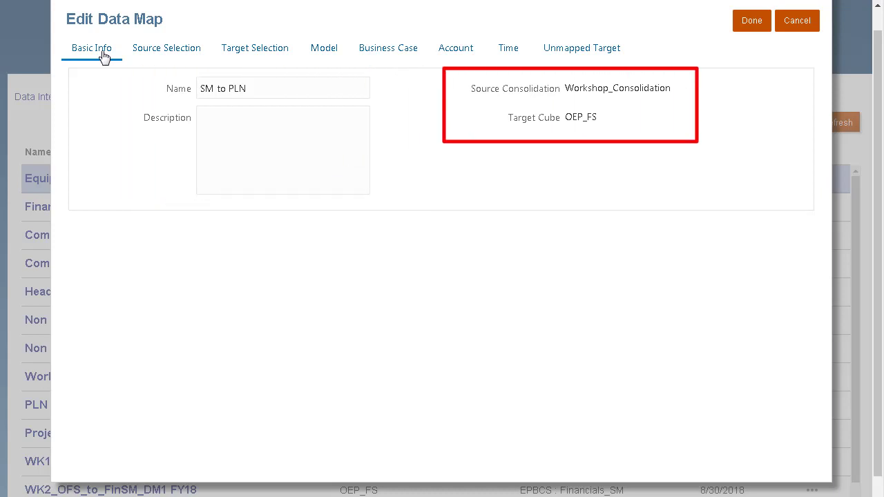
left_click(172, 54)
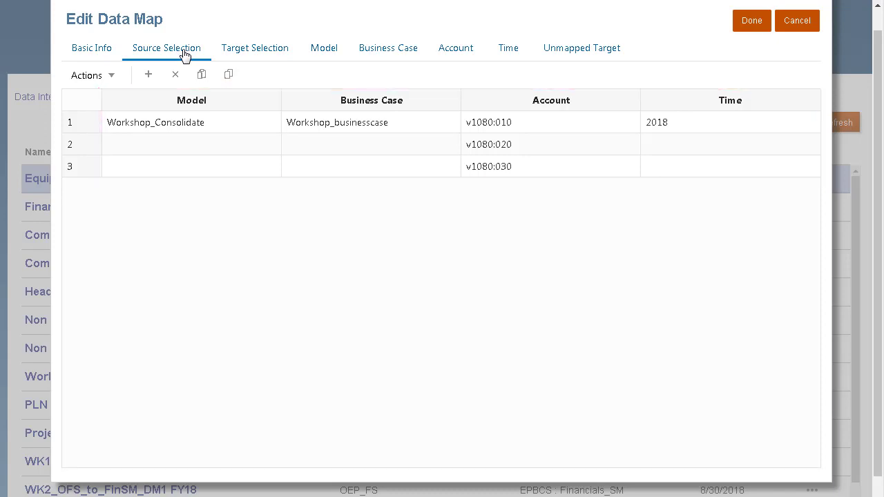
left_click(261, 55)
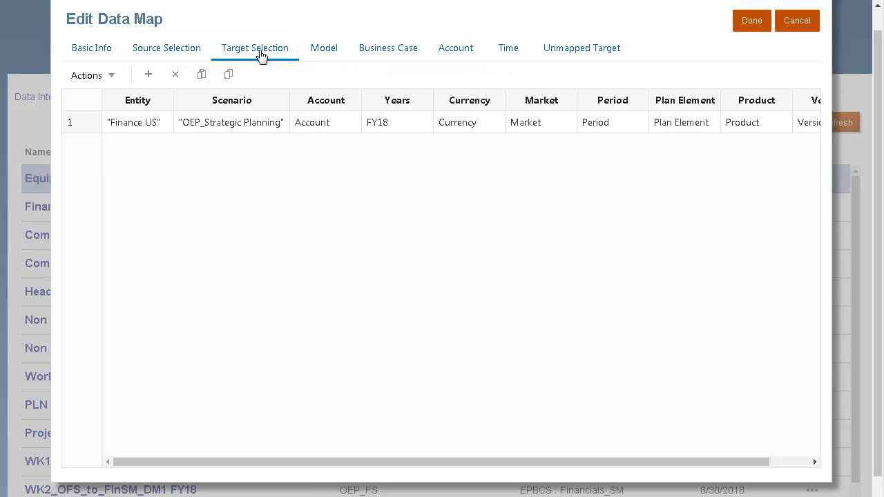
Step: Map the Workshop_Consolidate model to target entity Finance US
left_click(323, 52)
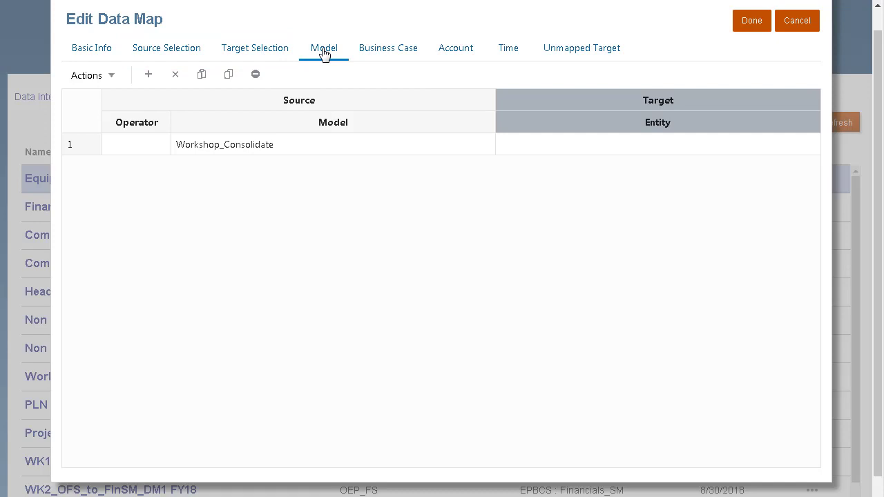
left_click(806, 147)
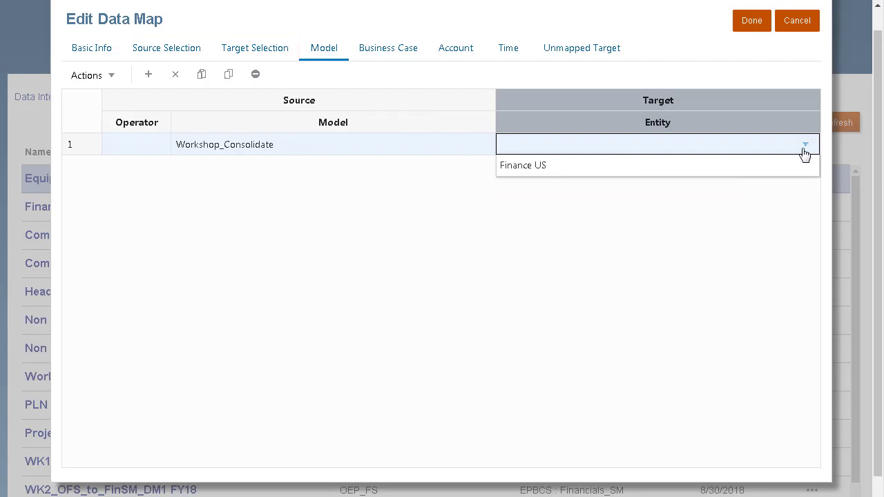
left_click(745, 164)
Step: Map Workshop_businesscase to scenario OEP_Strategic Planning
left_click(413, 61)
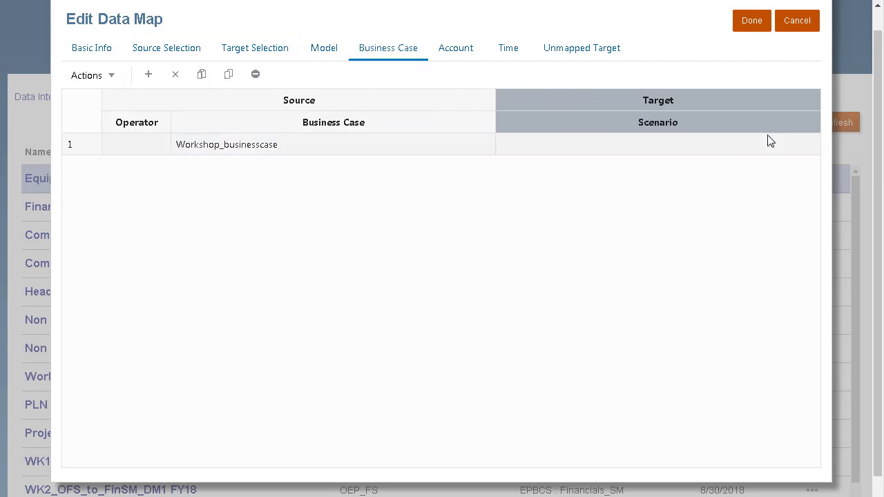
left_click(805, 146)
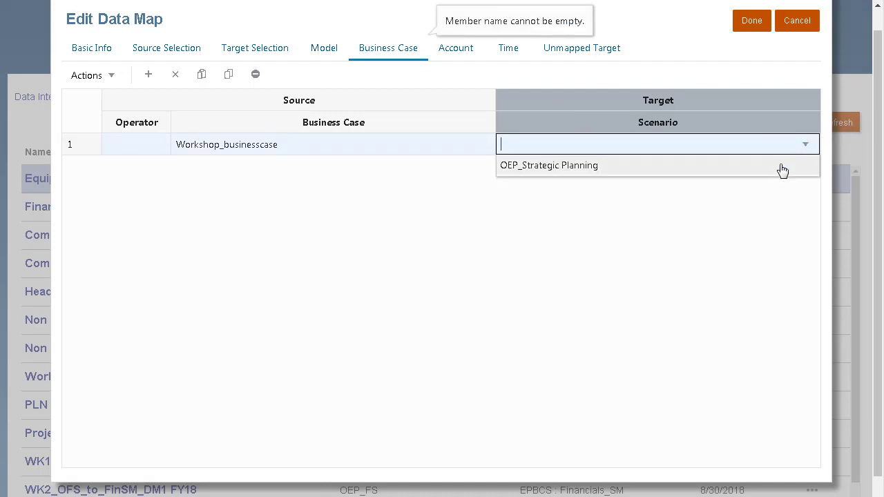
left_click(783, 167)
Step: Map the Salary Expense account to OFS_Salaries
left_click(469, 59)
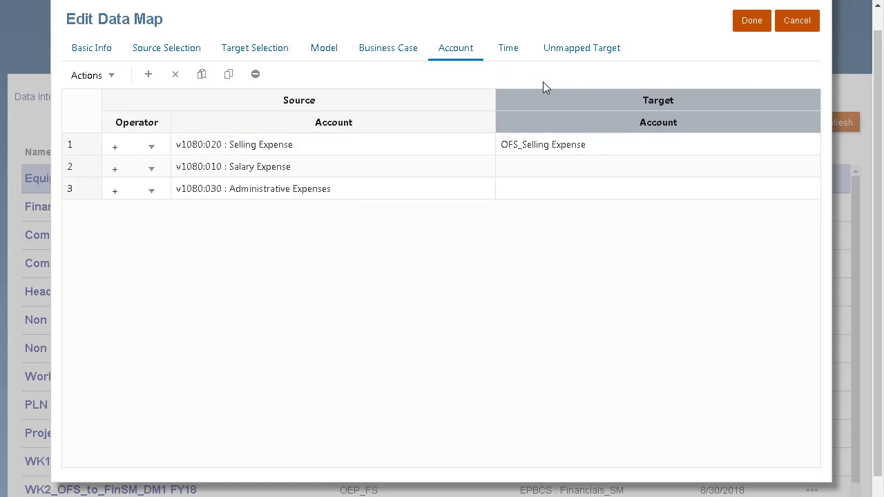
left_click(805, 170)
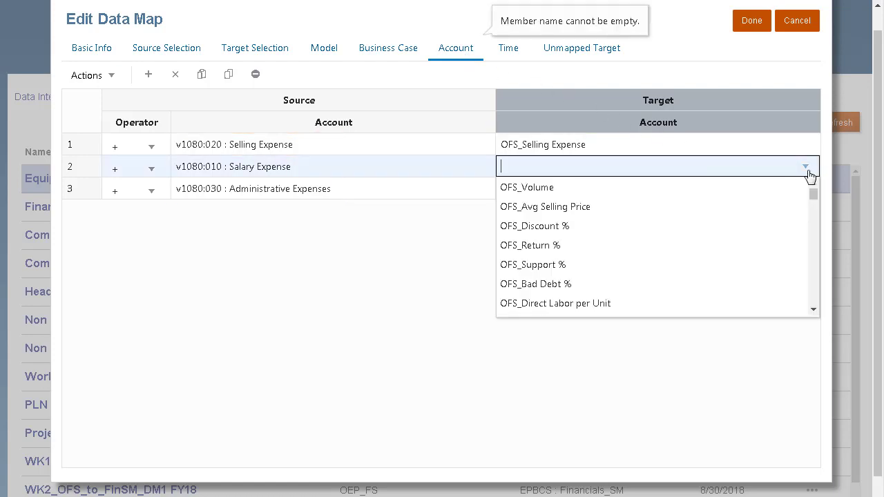
scroll(811, 223, "down", 2)
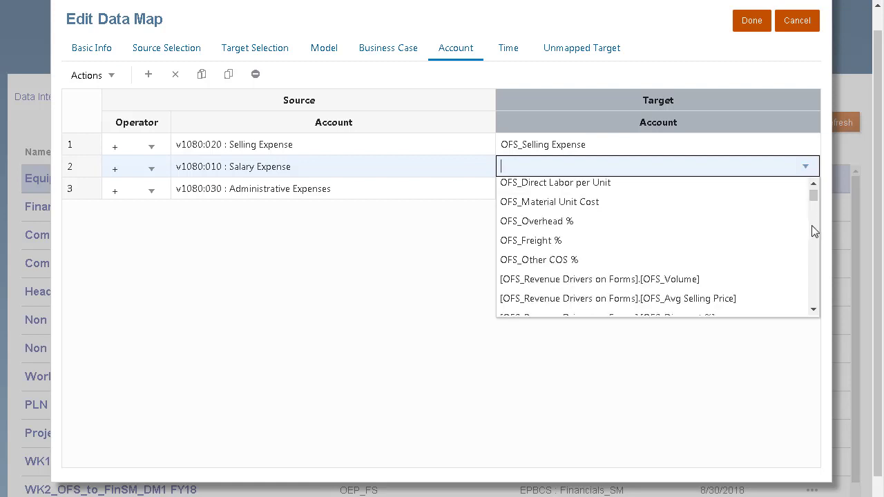
scroll(814, 268, "down", 2)
scroll(814, 269, "down", 2)
scroll(812, 269, "down", 2)
type("Salar")
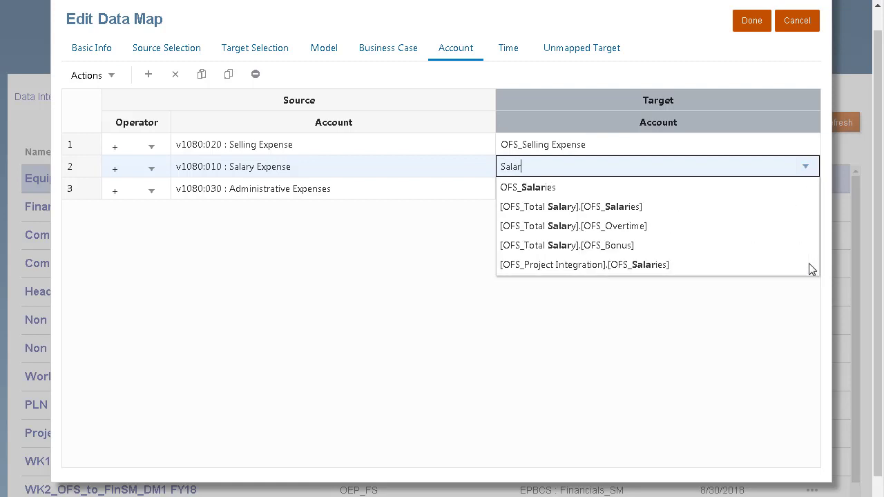
left_click(622, 187)
Step: Map Administrative Expenses to OFS_Office and General Expense
left_click(768, 190)
type("O")
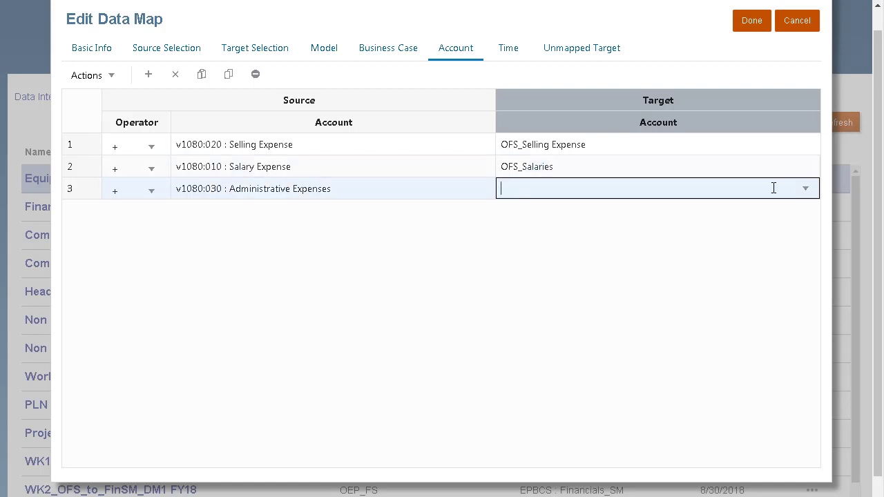
type("ffice")
left_click(693, 209)
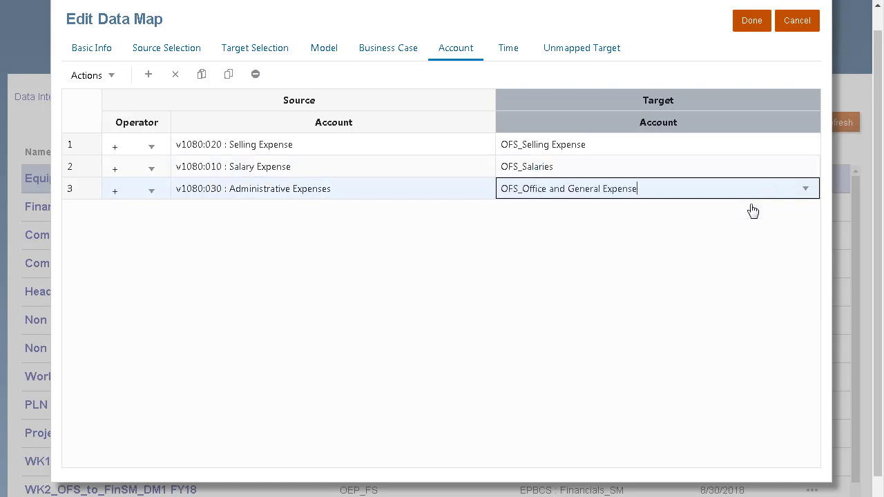
Step: Map Time member 2018 to Years member FY18
left_click(508, 58)
left_click(804, 146)
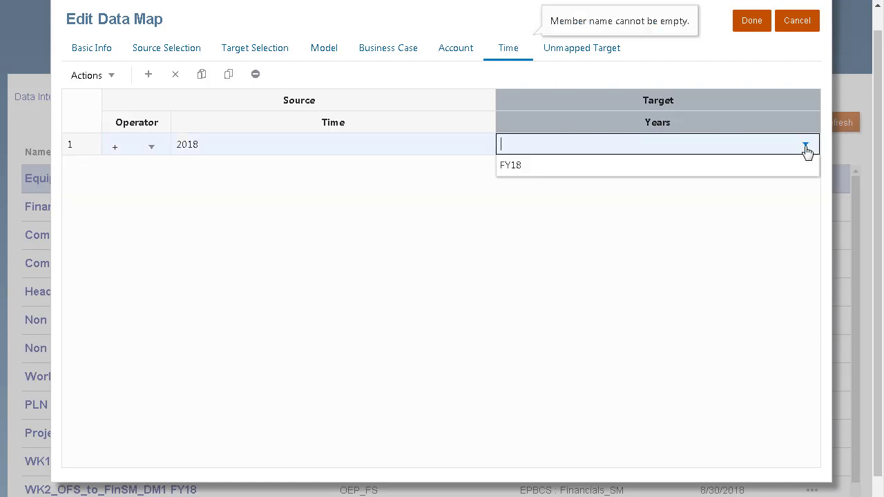
left_click(777, 172)
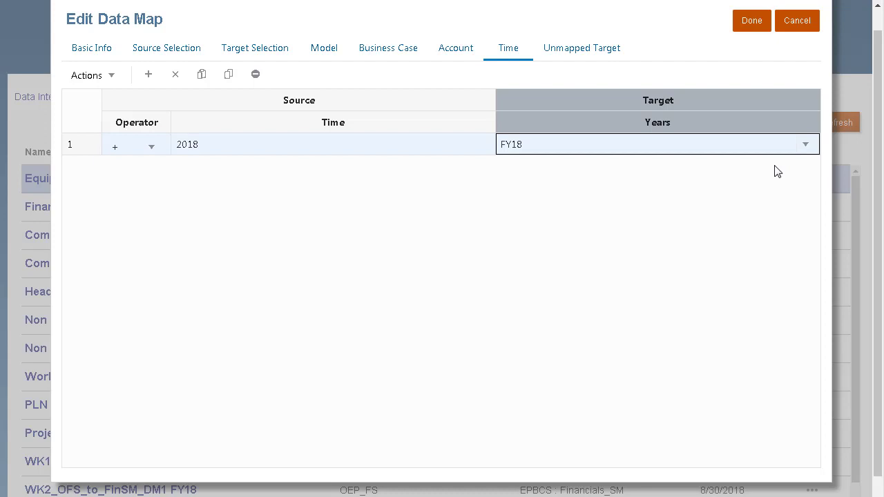
Step: Review the unmapped target dimensions and finish the member mappings
left_click(605, 57)
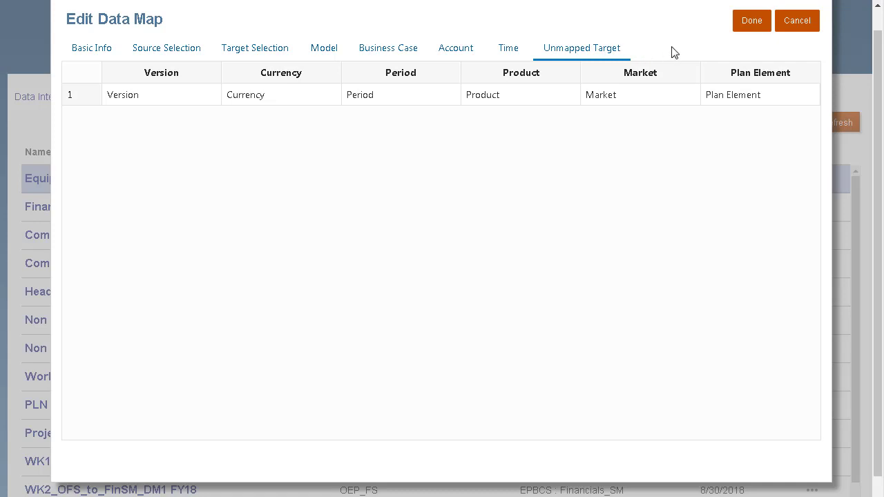
left_click(754, 28)
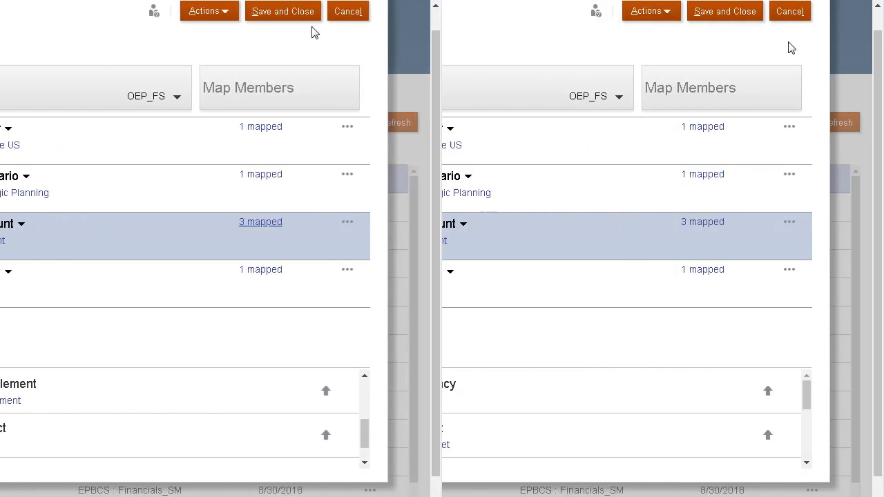
scroll(805, 442, "down", 3)
scroll(805, 449, "down", 2)
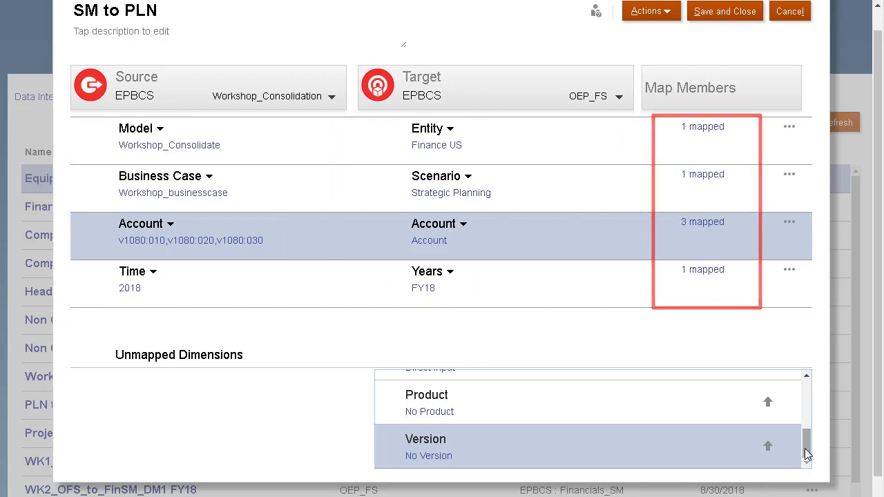
Step: Save the SM to PLN data map and open its row's action options
left_click(692, 15)
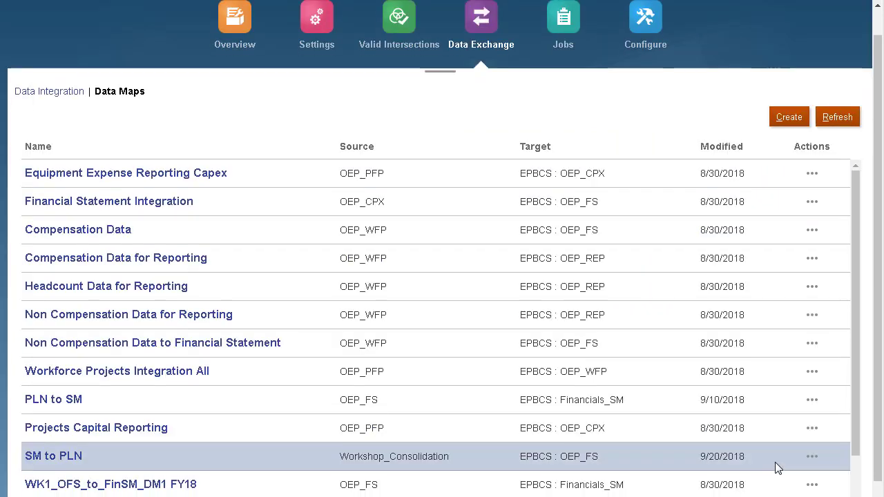
left_click(812, 457)
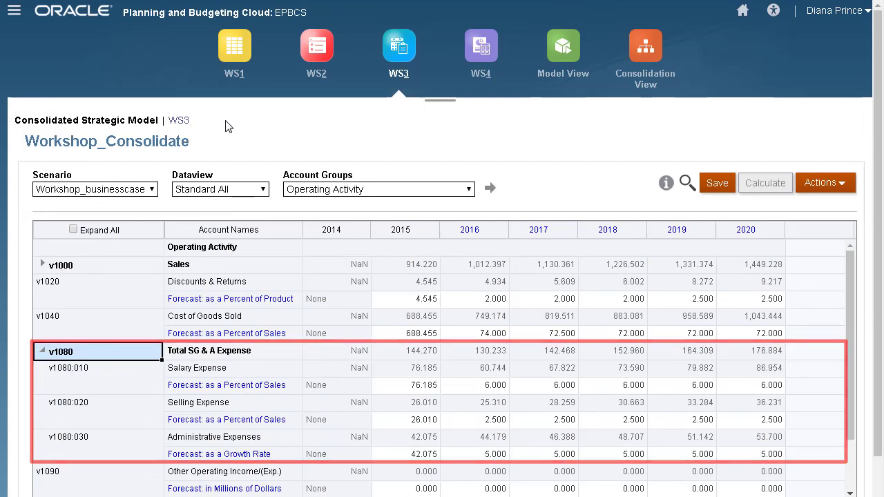
Step: Confirm the WS3 monthly expense form is still empty, then go to Consolidation View
left_click(184, 122)
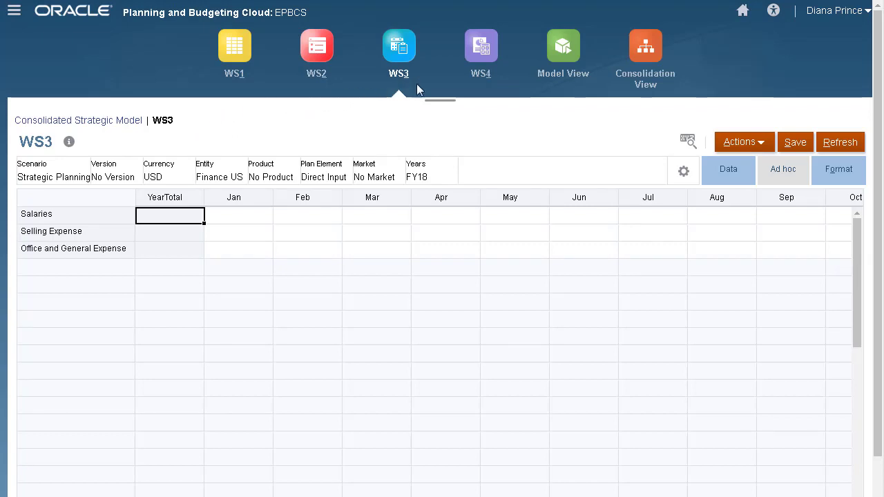
left_click(619, 65)
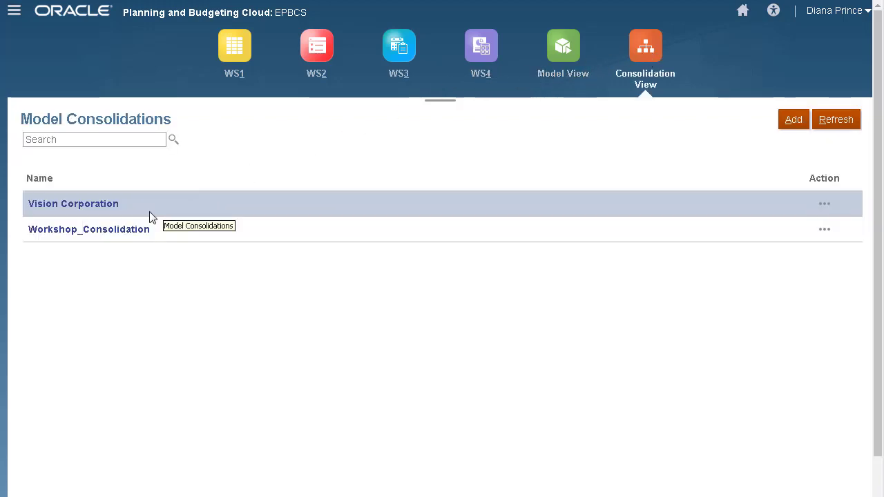
Step: Set Workshop_Child's ownership to 100 in Workshop_Consolidation and open its Set Data Maps settings
left_click(115, 230)
left_click(35, 241)
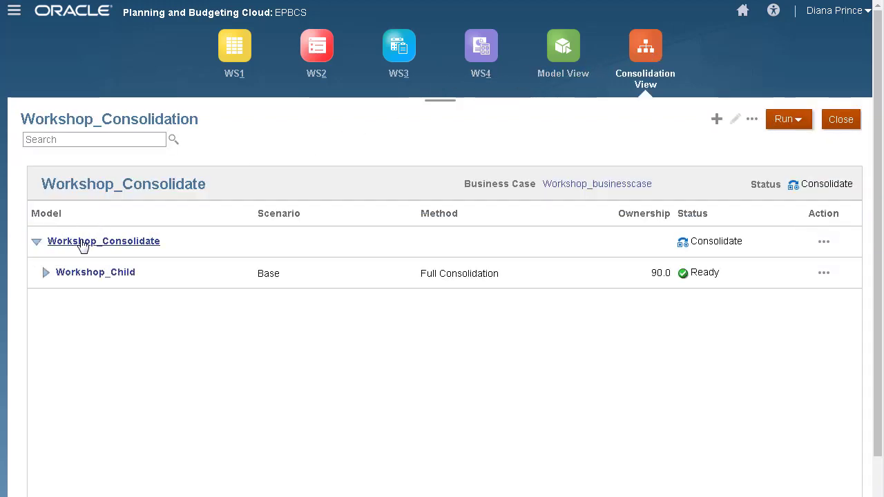
left_click(186, 274)
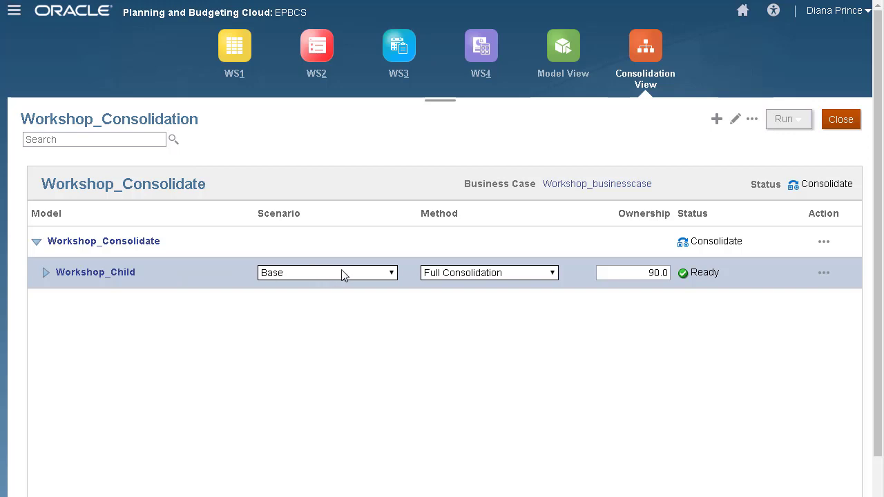
left_click(623, 272)
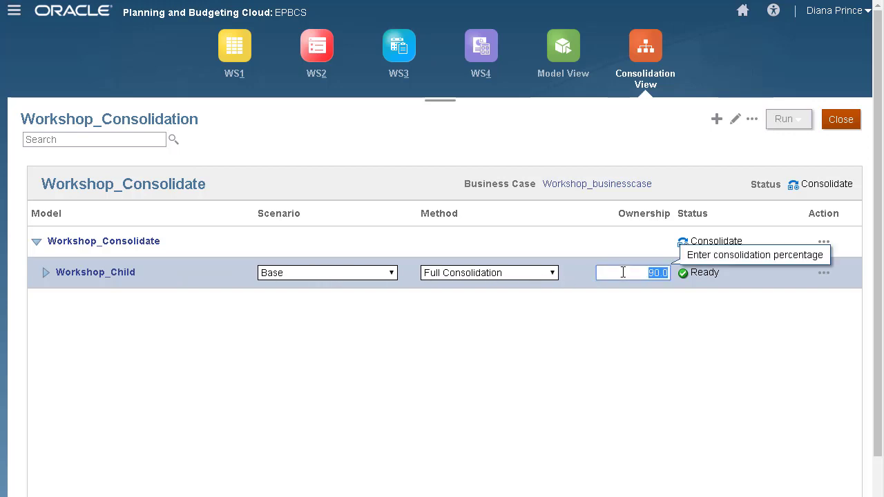
type("100")
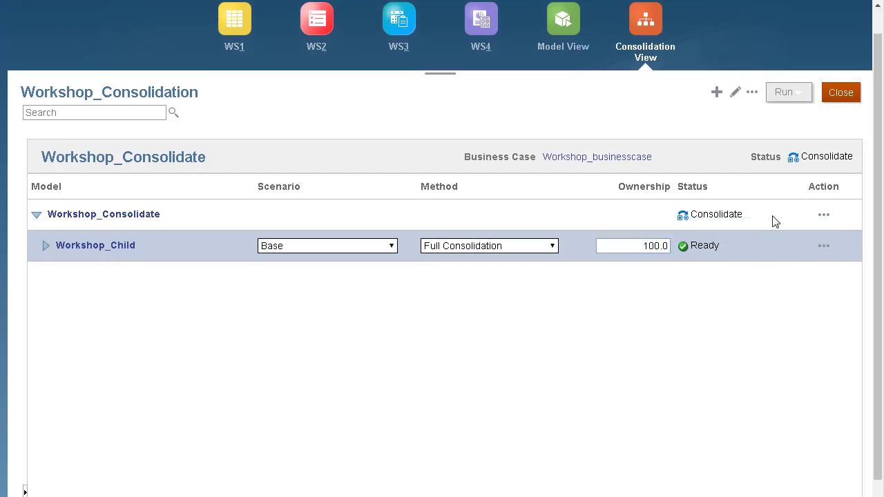
left_click(772, 220)
left_click(752, 92)
left_click(660, 204)
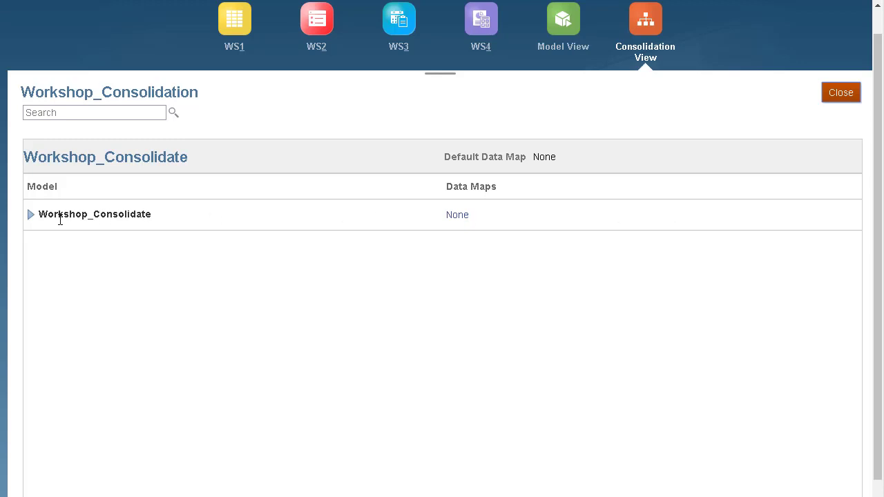
Step: Associate the SM to PLN data map with Workshop_Consolidate, running on consolidate
left_click(32, 215)
left_click(457, 215)
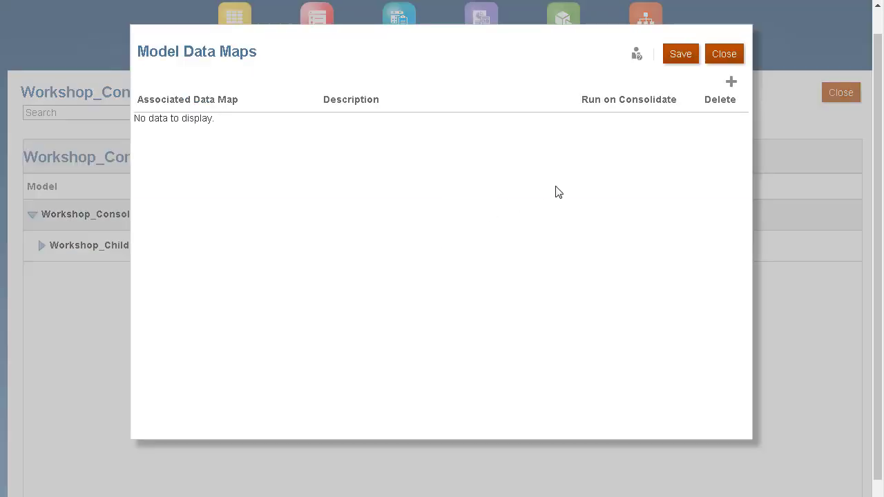
left_click(731, 86)
left_click(228, 171)
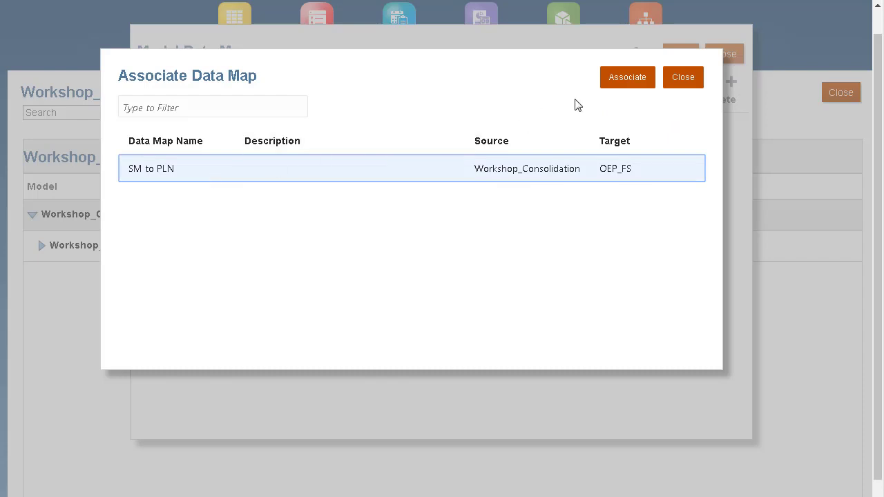
left_click(639, 81)
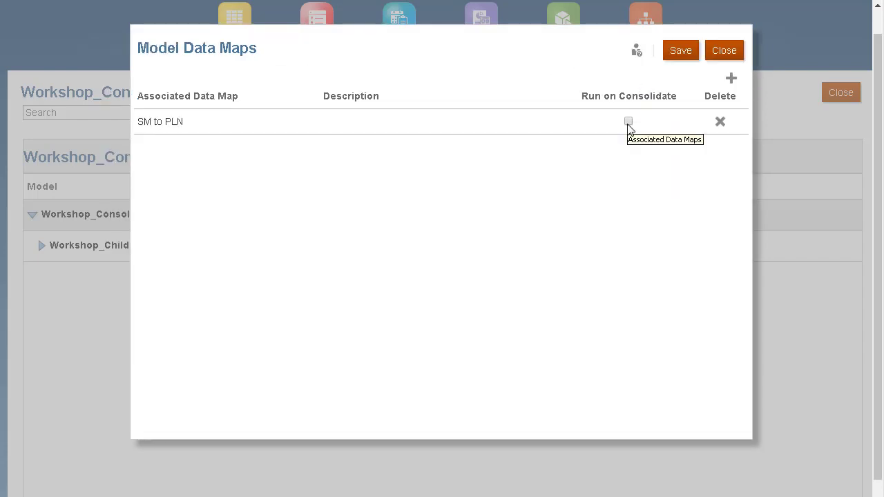
left_click(628, 121)
left_click(681, 56)
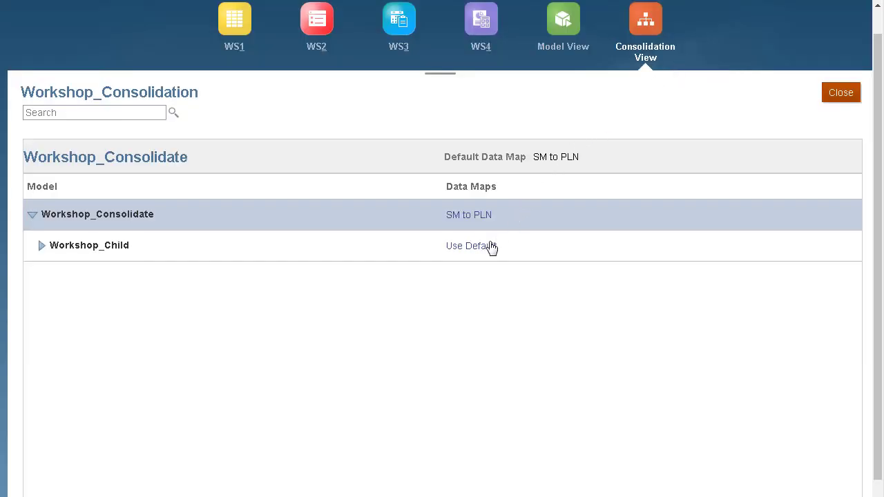
Step: Turn off Use Default for Workshop_Child's data map and save
left_click(490, 247)
left_click(714, 81)
left_click(688, 60)
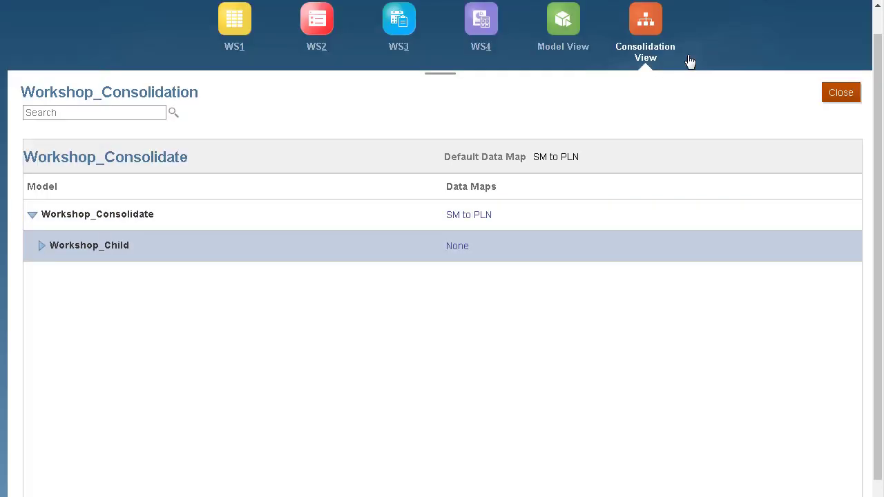
Step: Run and push data for Workshop_businesscase, then acknowledge the submitted job
left_click(825, 100)
left_click(799, 96)
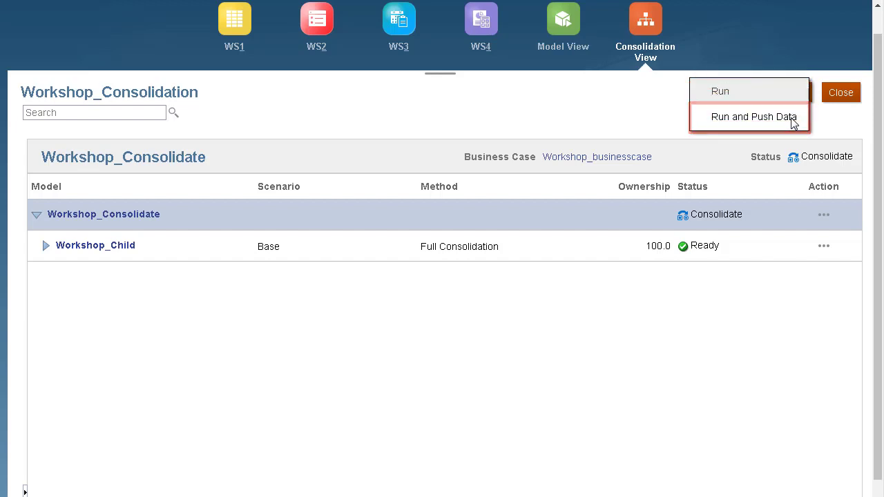
left_click(793, 122)
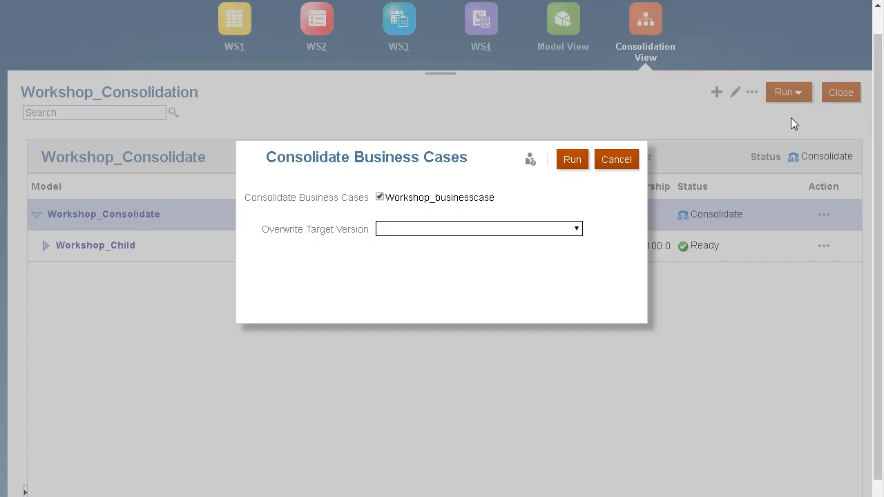
left_click(573, 163)
left_click(567, 117)
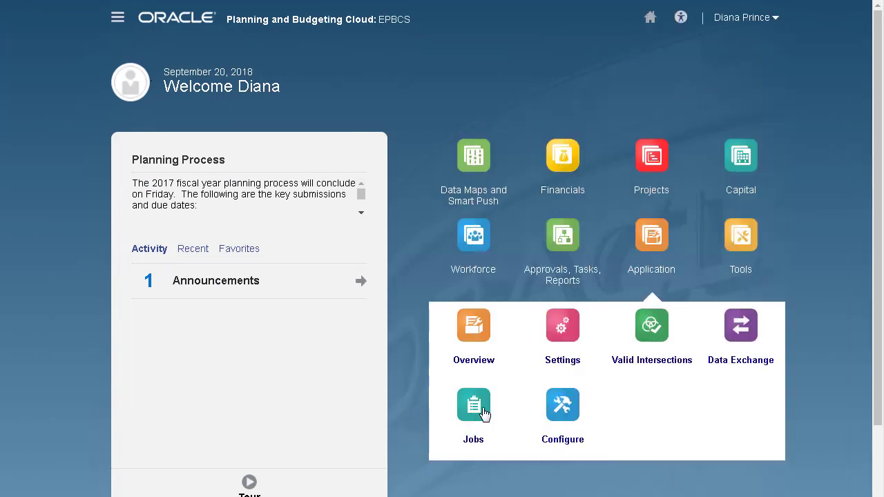
Step: Check the WS3 form's pushed expense values, then bring up the PLN to SM data map
left_click(484, 413)
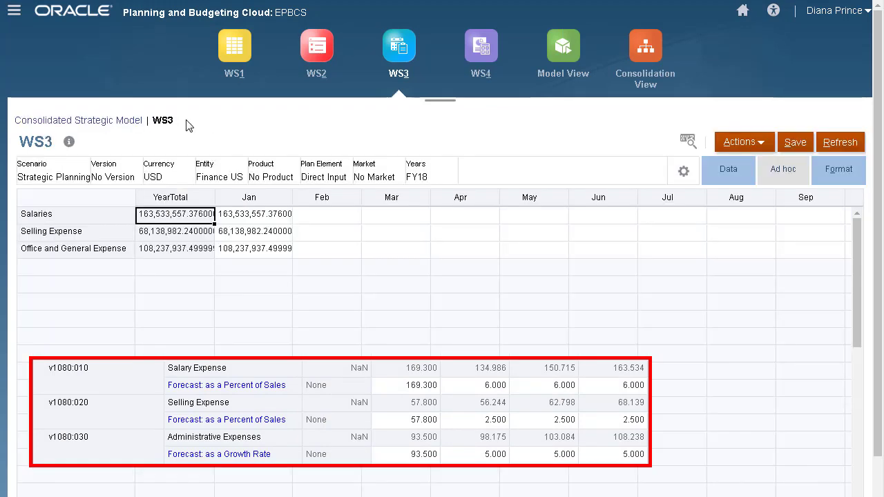
left_click(186, 122)
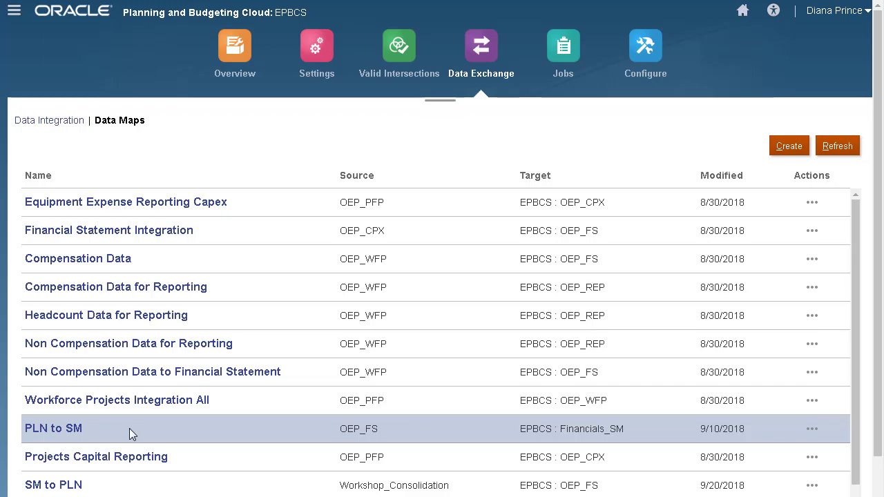
left_click(77, 430)
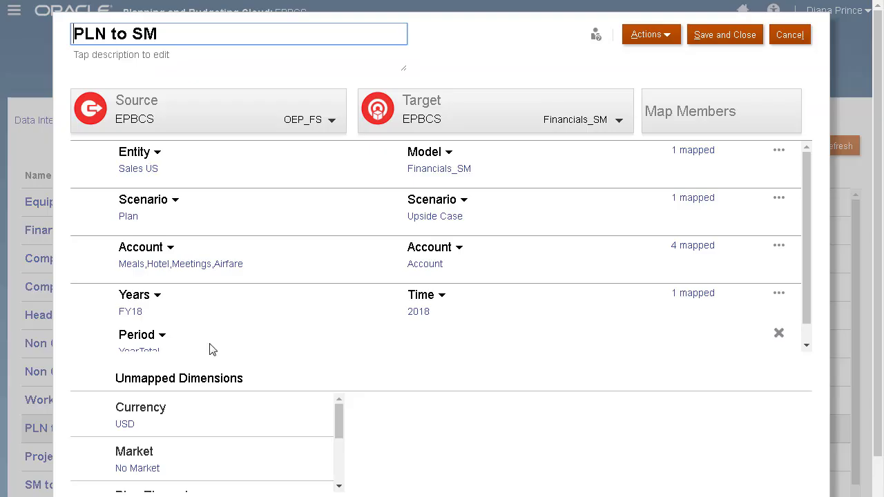
Step: Export the PLN to SM data map to an Excel workbook and open it
left_click(665, 43)
left_click(625, 84)
left_click(586, 352)
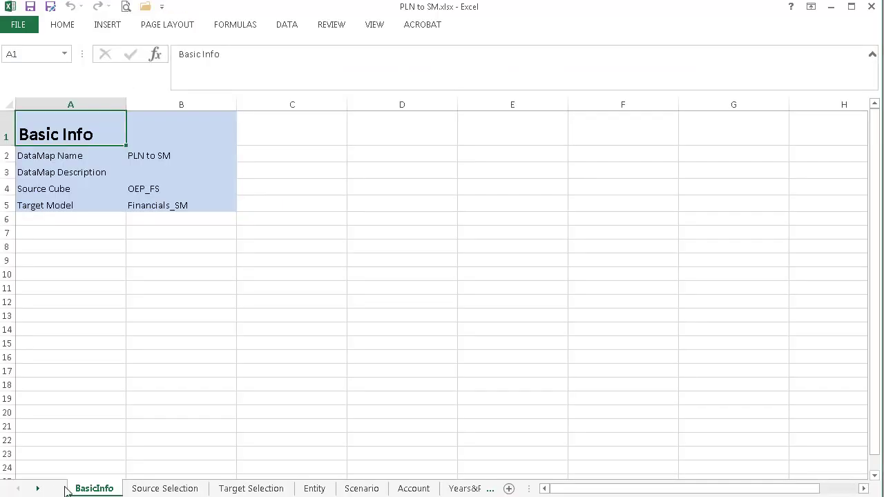
Step: Review the Source Selection, Target Selection, Entity, Scenario, Account, Years&Period, Unmapped Target and BasicInfo sheets
left_click(166, 489)
left_click(251, 489)
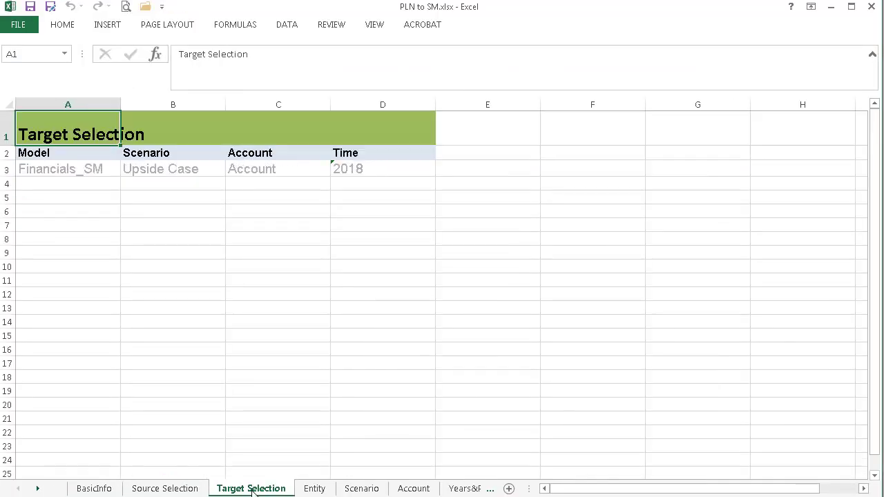
left_click(314, 489)
left_click(361, 489)
left_click(413, 489)
left_click(465, 489)
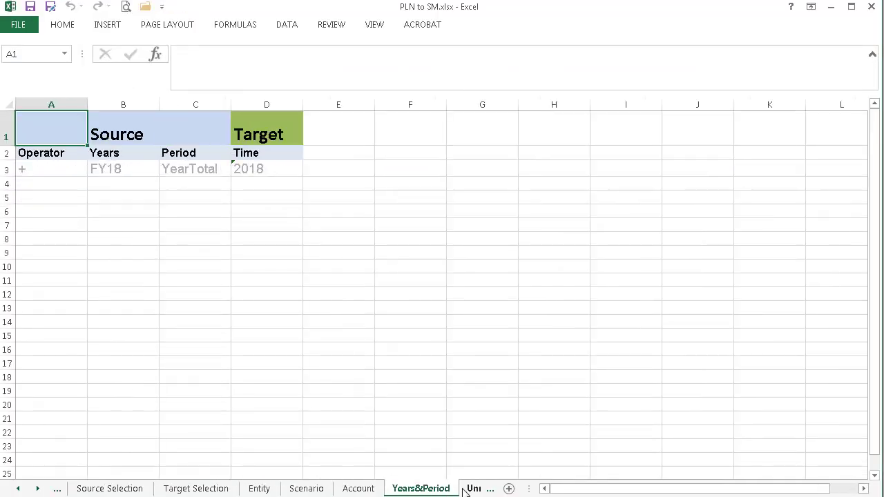
left_click(477, 489)
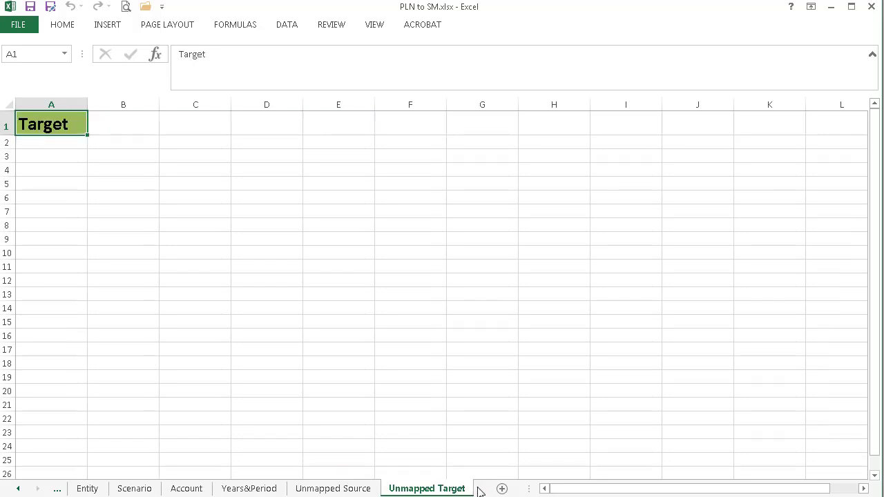
left_click(58, 489)
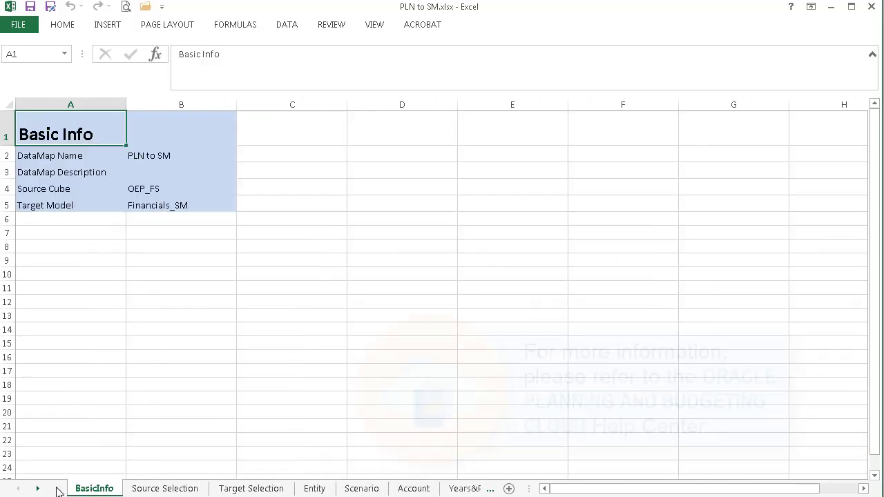